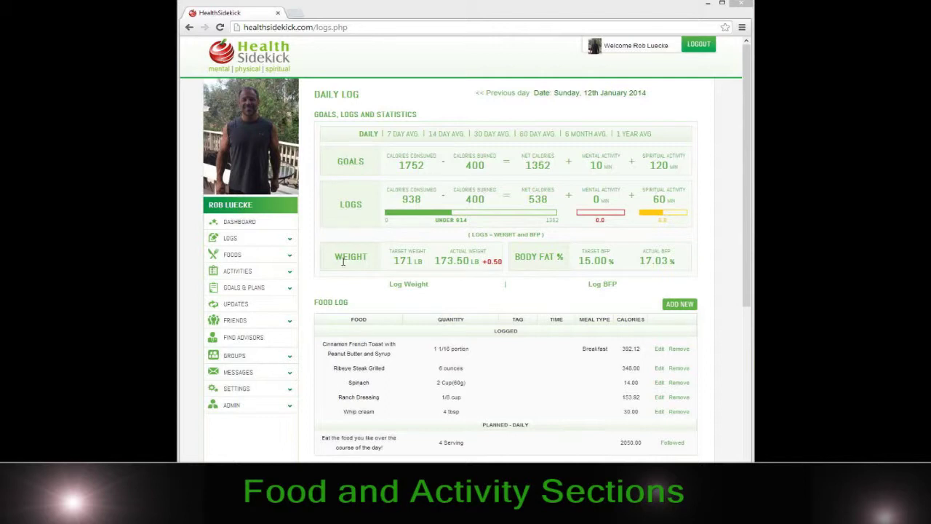
- Expand the Foods sidebar section to list My Foods, Find Foods, Favorite Foods and Recently Consumed
{"action": "left_click", "coordinate": [266, 255]}
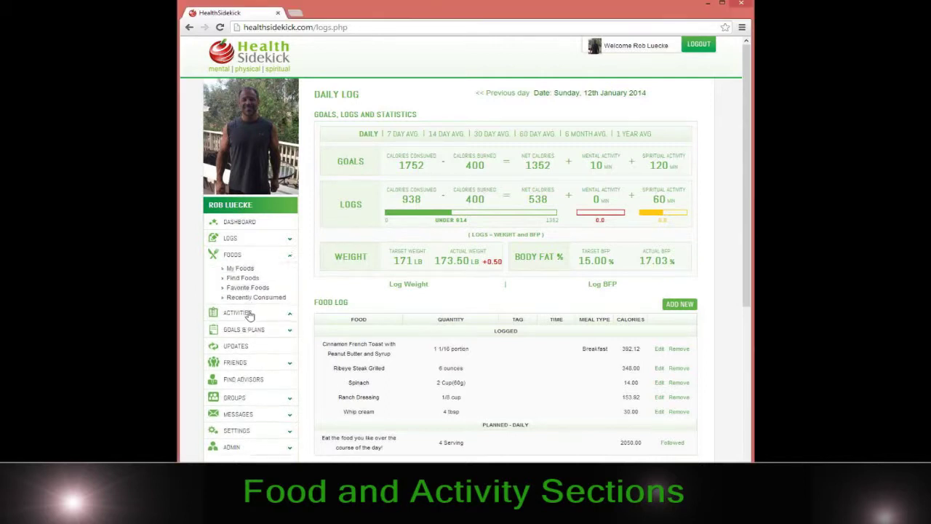
{"action": "left_click", "coordinate": [249, 314]}
{"action": "left_click", "coordinate": [261, 260]}
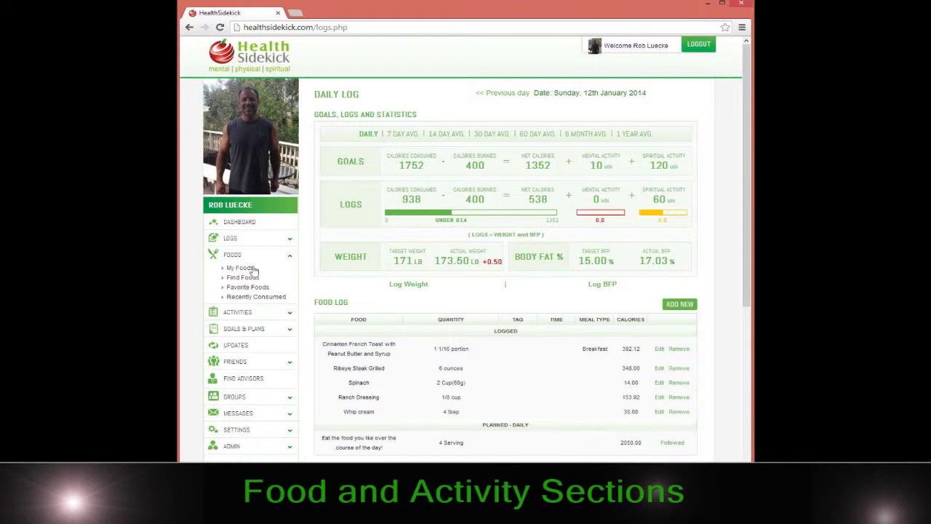
- Show the My Foods grid with saved items like Almonds, Beef Jerkey and BLT
{"action": "left_click", "coordinate": [246, 269]}
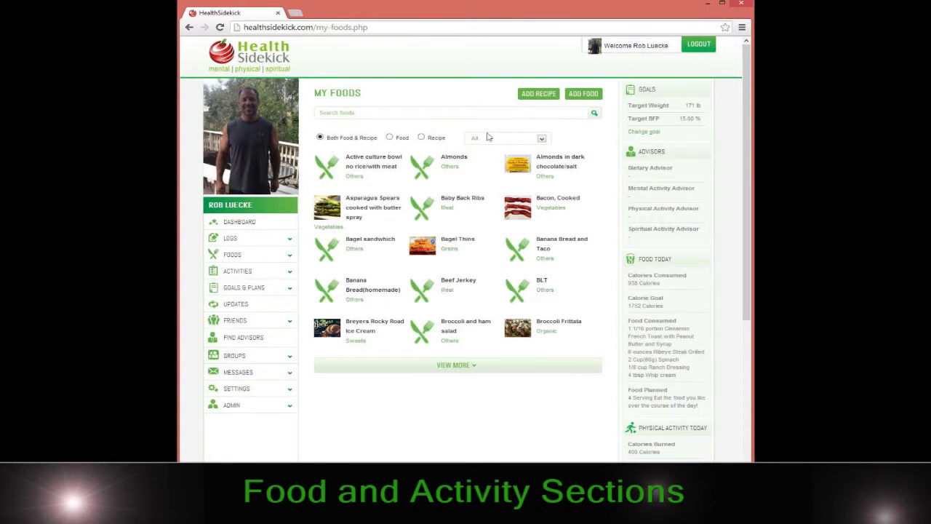
- Start a new food entry and put the cursor in the blank Food Name field
{"action": "left_click", "coordinate": [590, 95]}
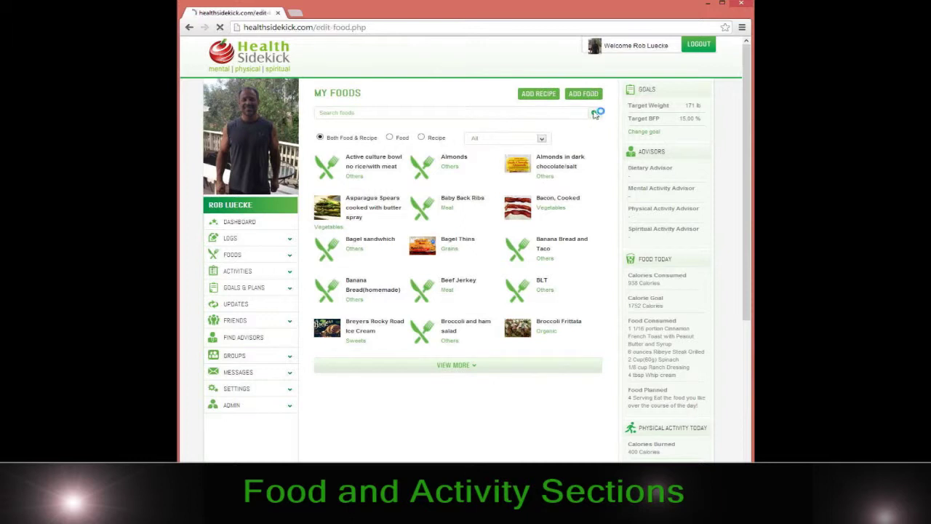
{"action": "left_click", "coordinate": [470, 114]}
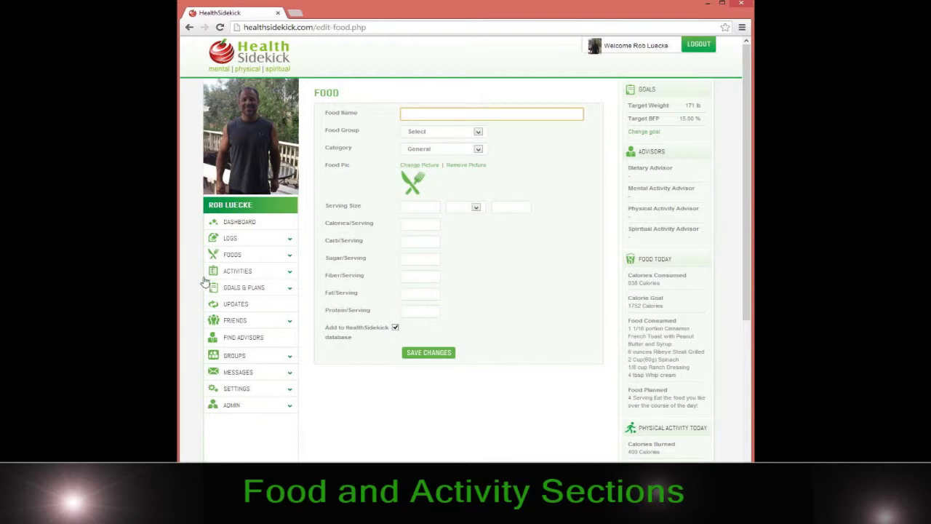
{"action": "left_click", "coordinate": [259, 256]}
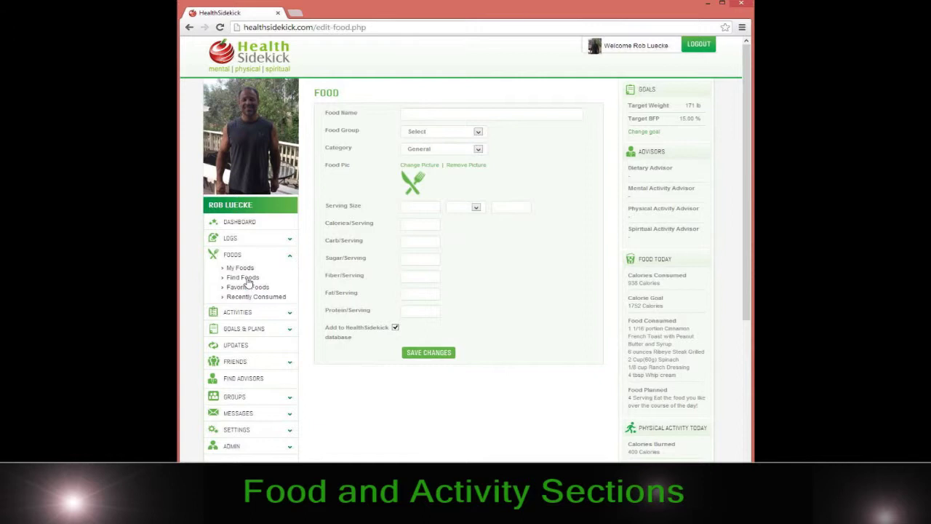
- Search Find Foods for apple, then view and close the Apple Golden Delicious details
{"action": "left_click", "coordinate": [248, 278]}
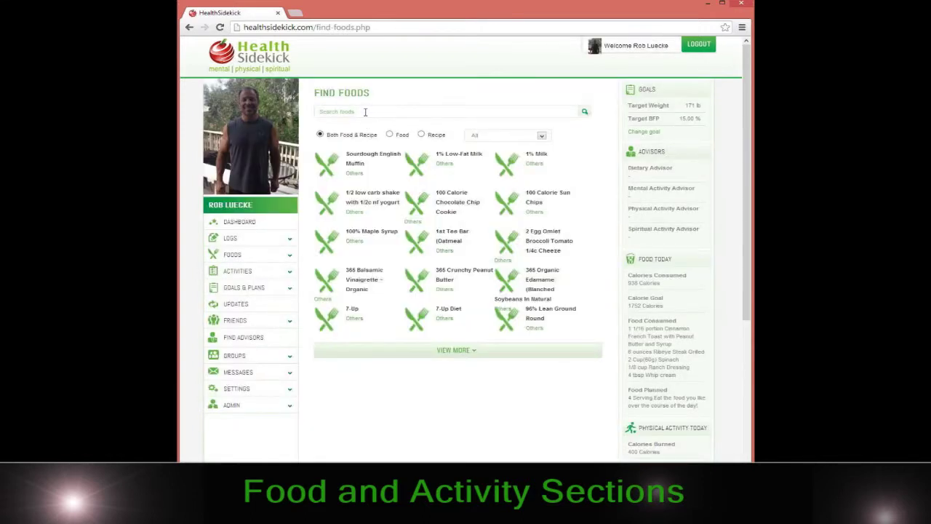
{"action": "left_click", "coordinate": [365, 112]}
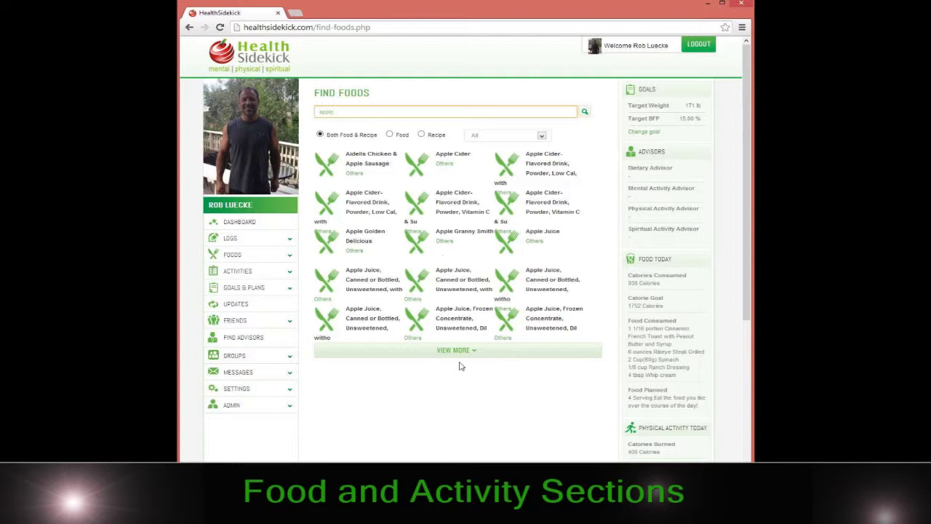
{"action": "left_click", "coordinate": [355, 236]}
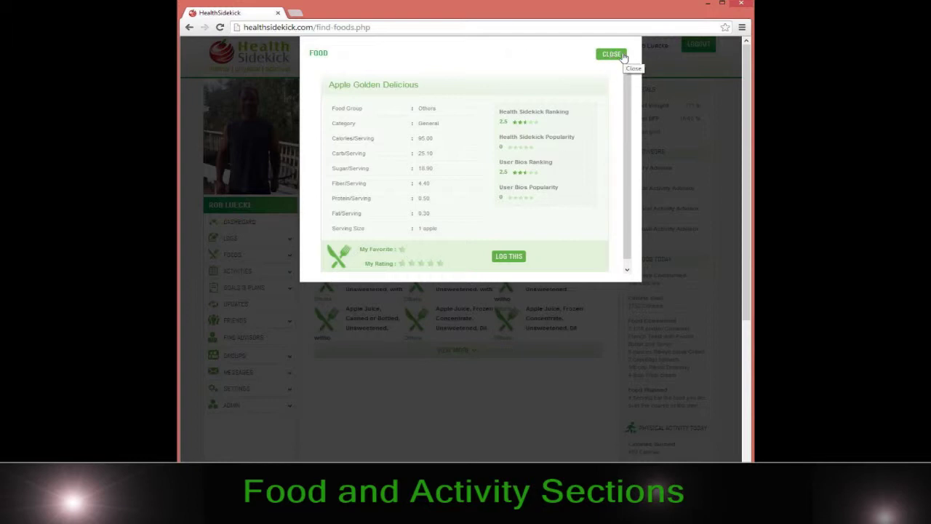
{"action": "left_click", "coordinate": [611, 55]}
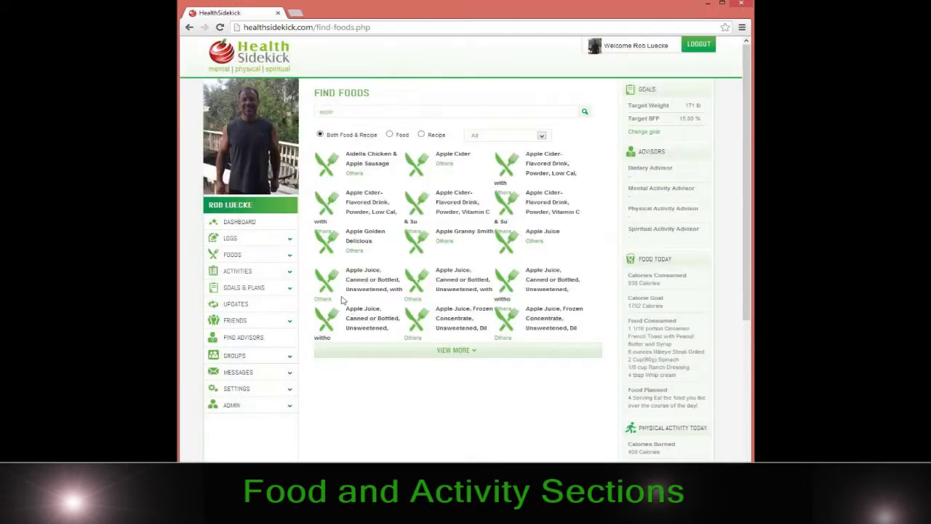
- Start a new recipe from My Foods and put the cursor in the Recipe Name field
{"action": "left_click", "coordinate": [251, 257]}
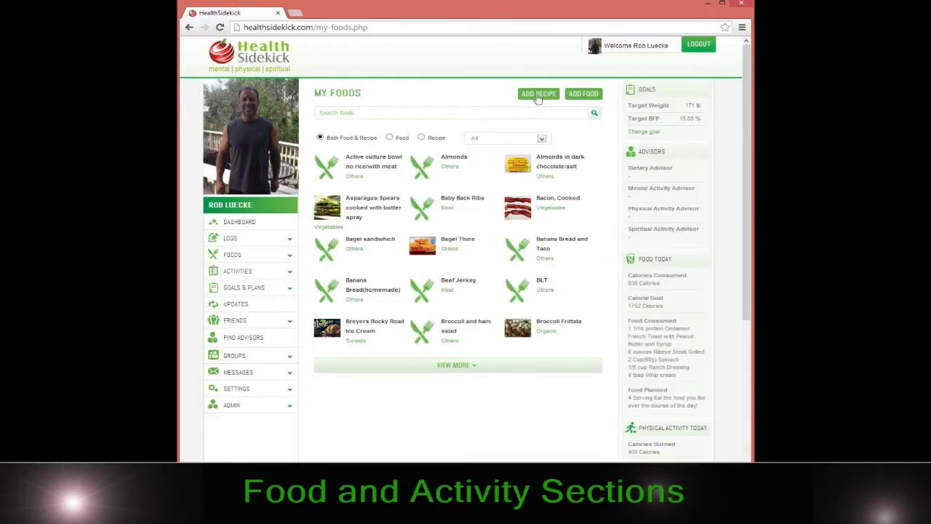
{"action": "left_click", "coordinate": [538, 94]}
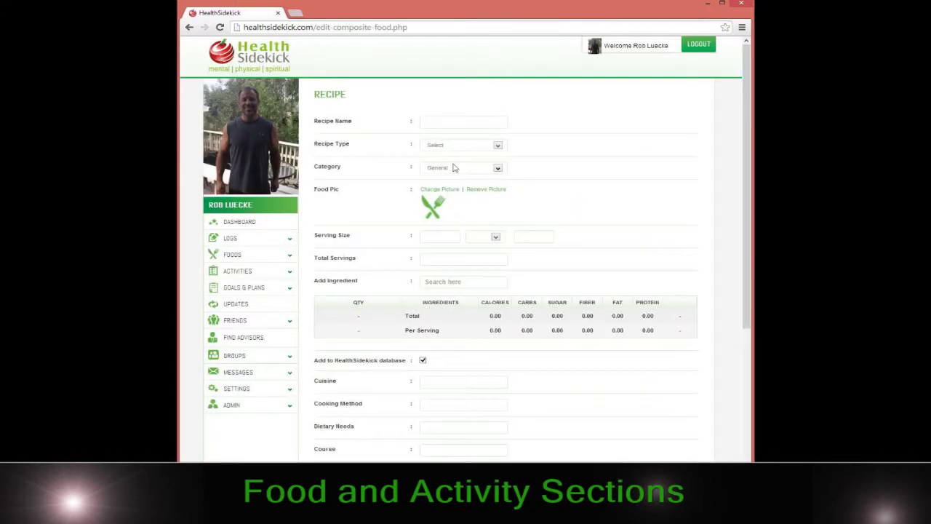
{"action": "left_click", "coordinate": [425, 120]}
- Browse the Favorite Foods page, then the Recently Consumed foods page
{"action": "left_click", "coordinate": [248, 256]}
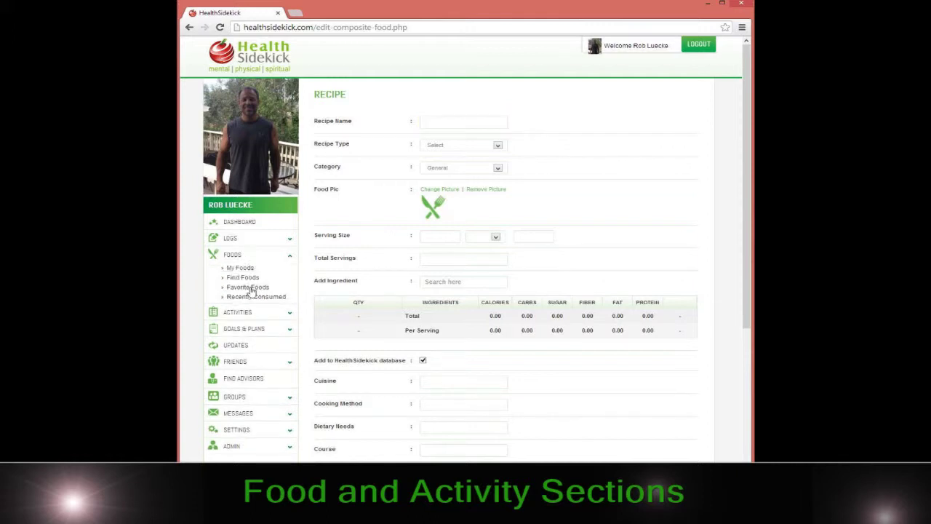
{"action": "left_click", "coordinate": [251, 288]}
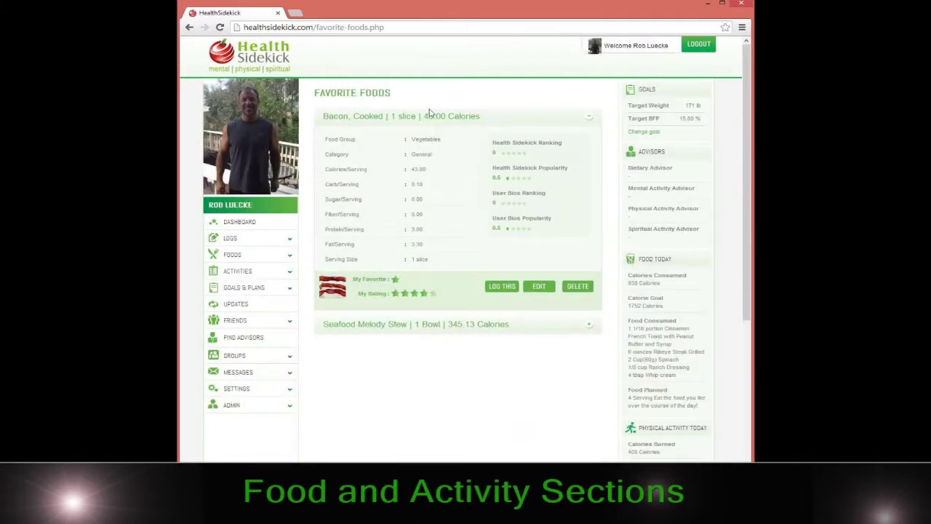
{"action": "left_click", "coordinate": [236, 255]}
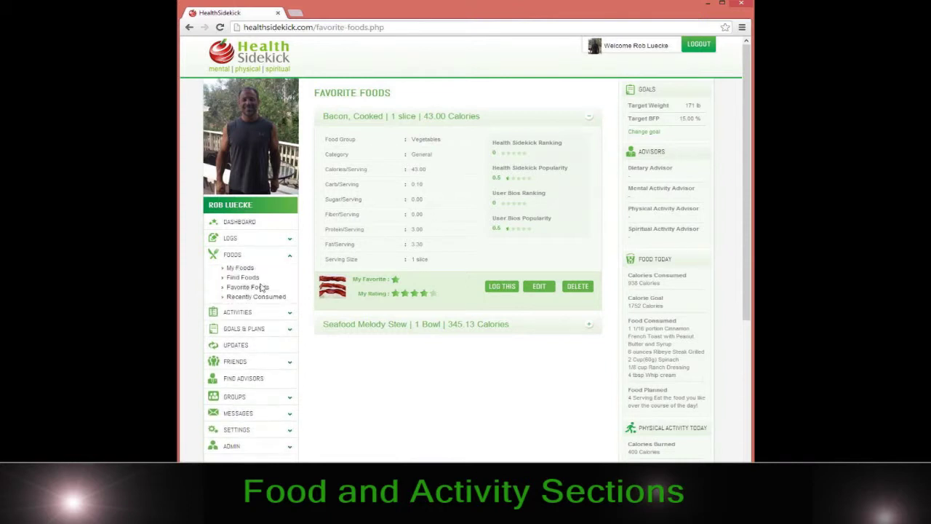
{"action": "left_click", "coordinate": [249, 297]}
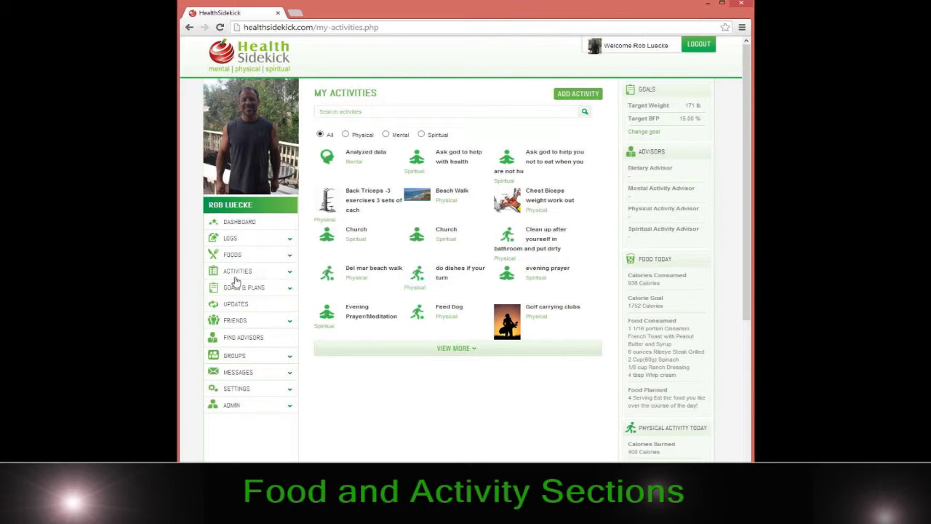
{"action": "left_click", "coordinate": [235, 273]}
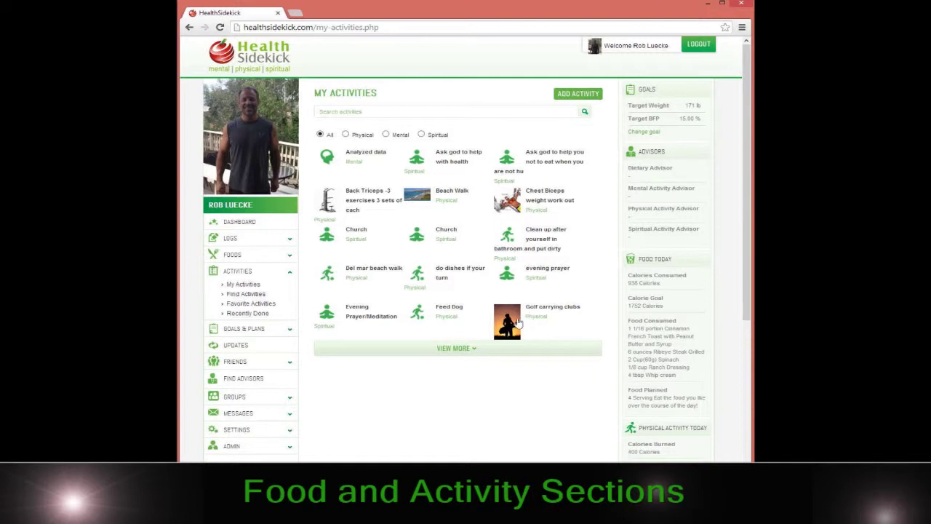
{"action": "left_click", "coordinate": [540, 310]}
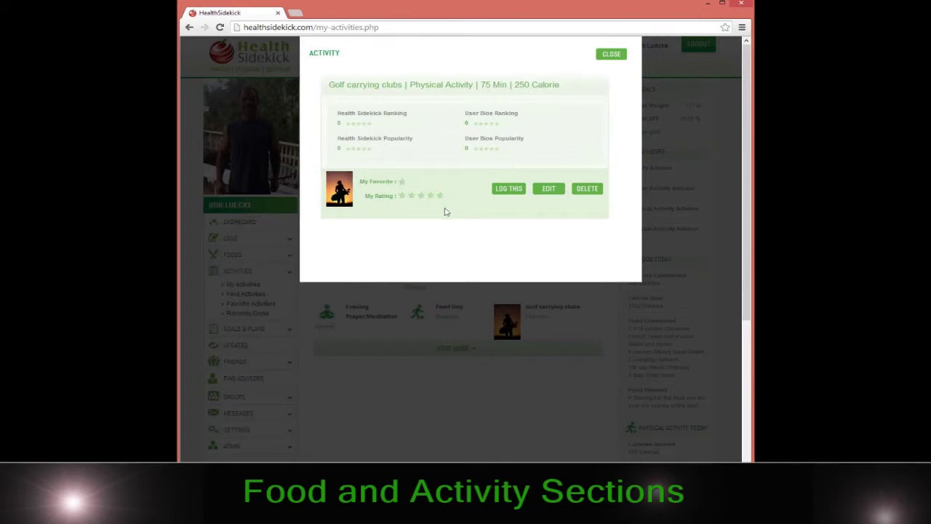
{"action": "left_click", "coordinate": [611, 55]}
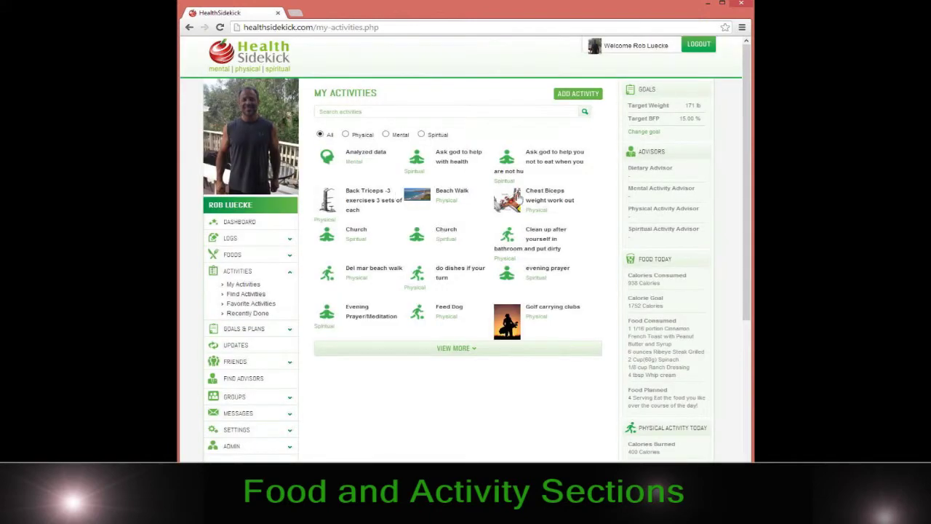
{"action": "left_click", "coordinate": [542, 193]}
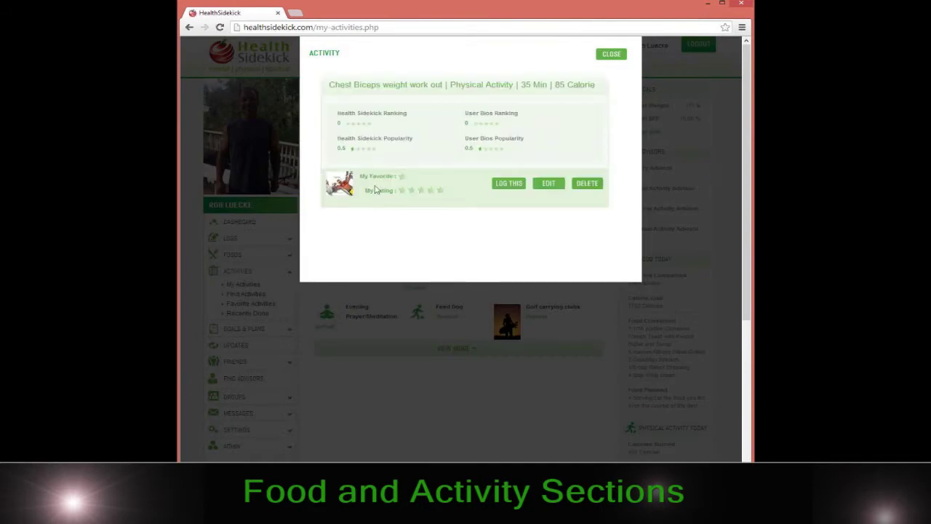
{"action": "left_click", "coordinate": [611, 54]}
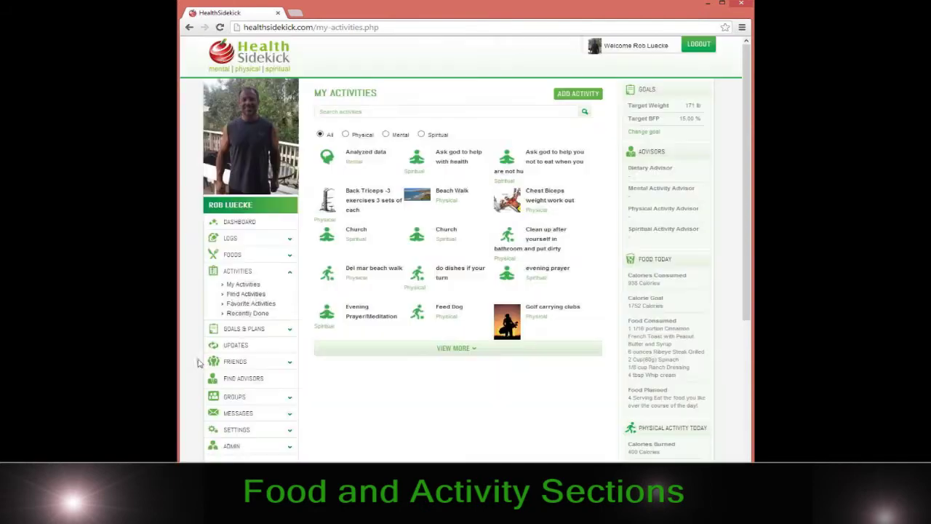
- Find the bike ride activity and view its creator's updates page
{"action": "left_click", "coordinate": [247, 295]}
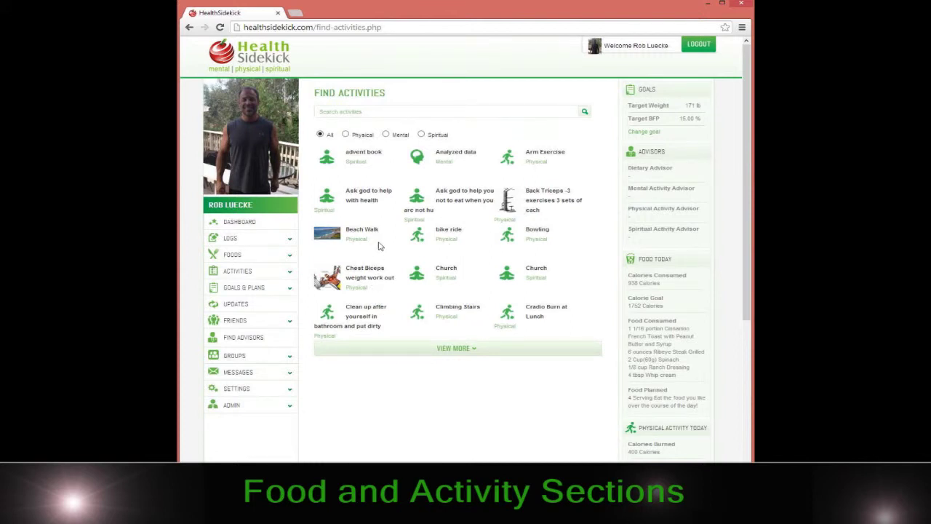
{"action": "left_click", "coordinate": [444, 233]}
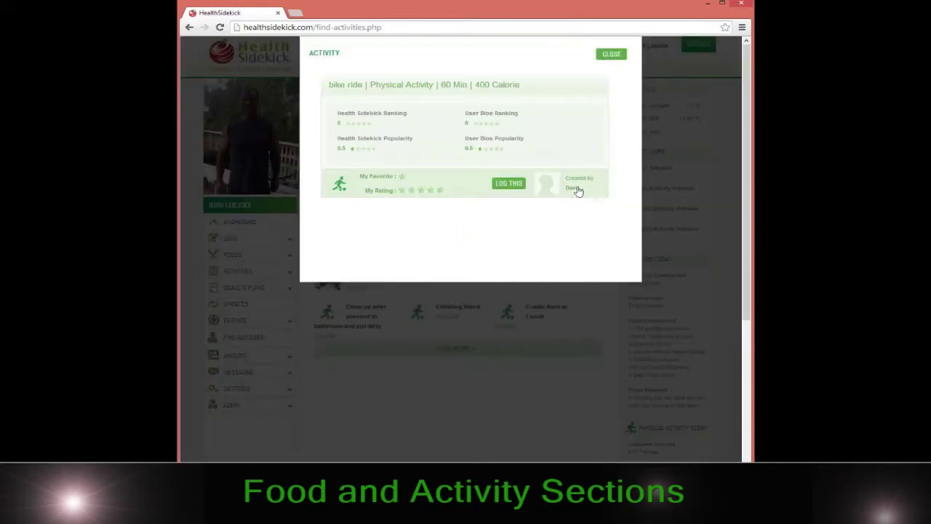
{"action": "left_click", "coordinate": [575, 188]}
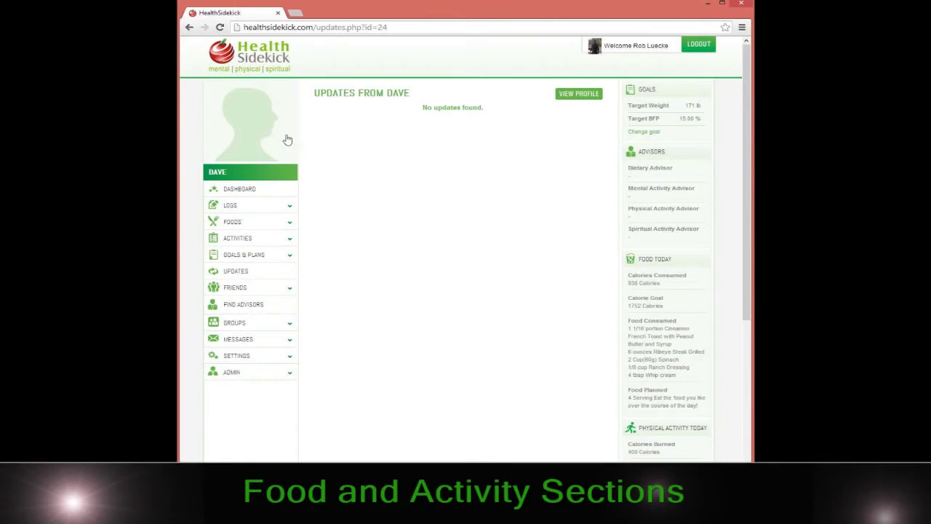
- Return to Find Activities and view, then close, the Chest Biceps weight work out details
{"action": "left_click", "coordinate": [189, 28]}
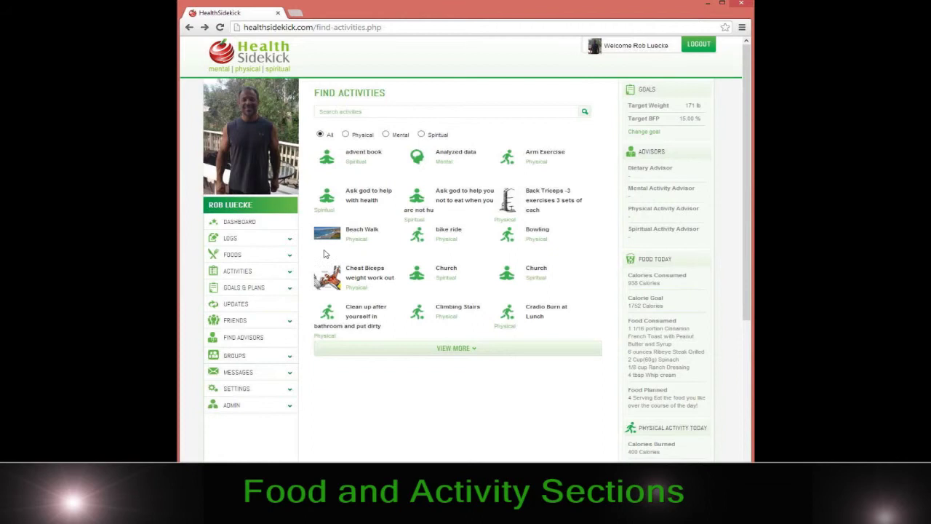
{"action": "left_click", "coordinate": [377, 270]}
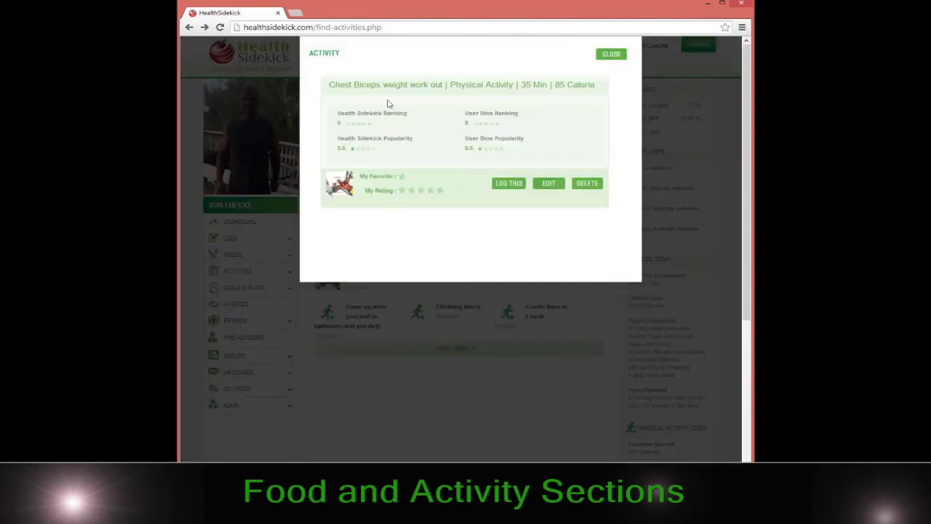
{"action": "left_click", "coordinate": [612, 54]}
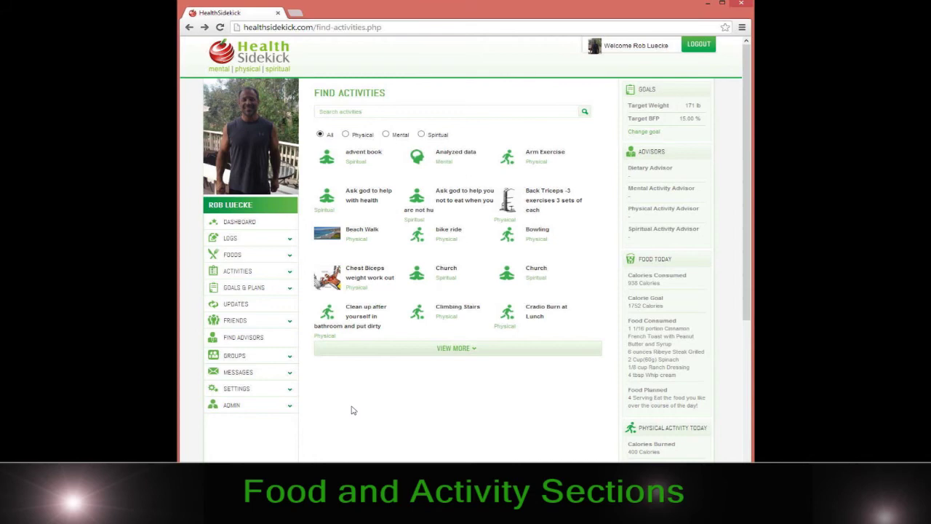
{"action": "left_click", "coordinate": [251, 272]}
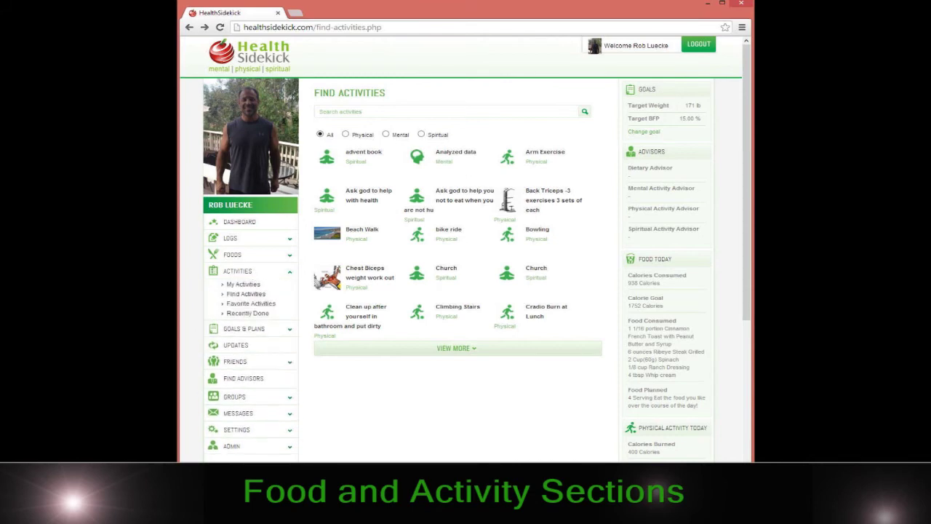